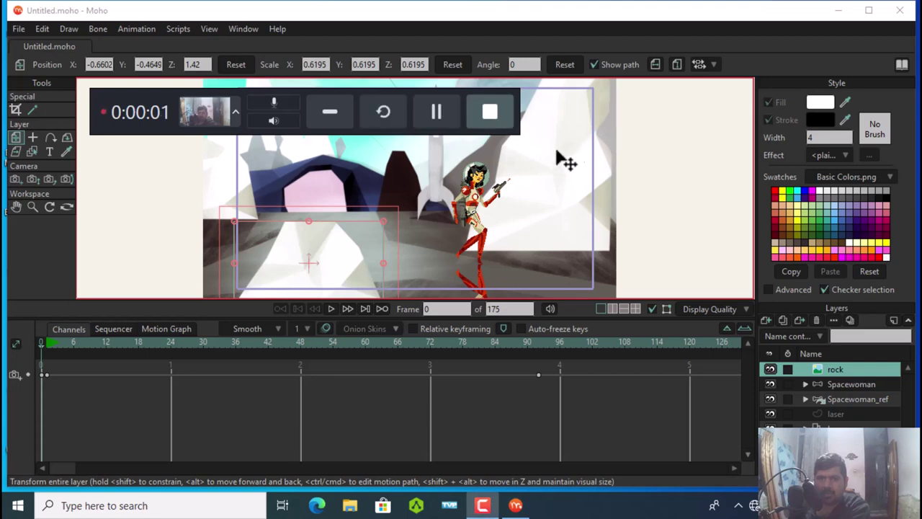
# Step: Bring up Export Animation from the File menu, showing frames 1–175 as MP4 to the Desktop
pyautogui.click(315, 124)
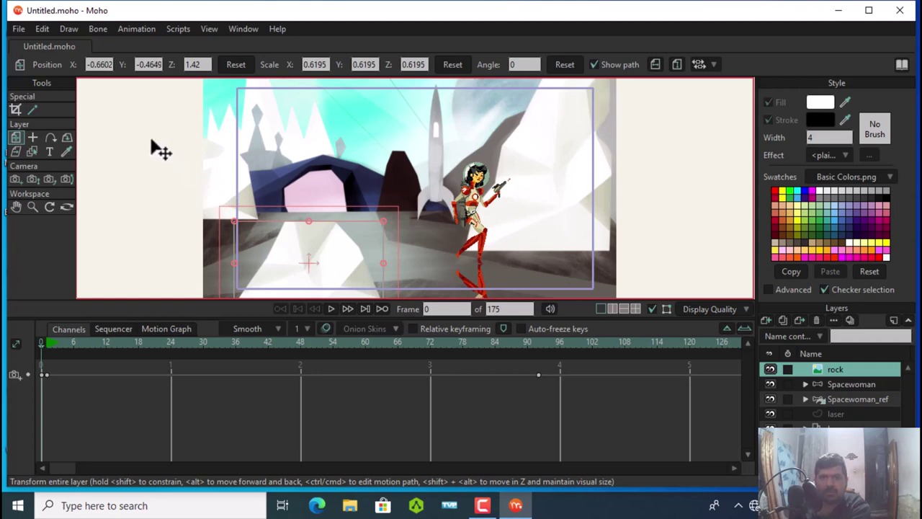
pyautogui.click(19, 31)
pyautogui.moveTo(31, 246)
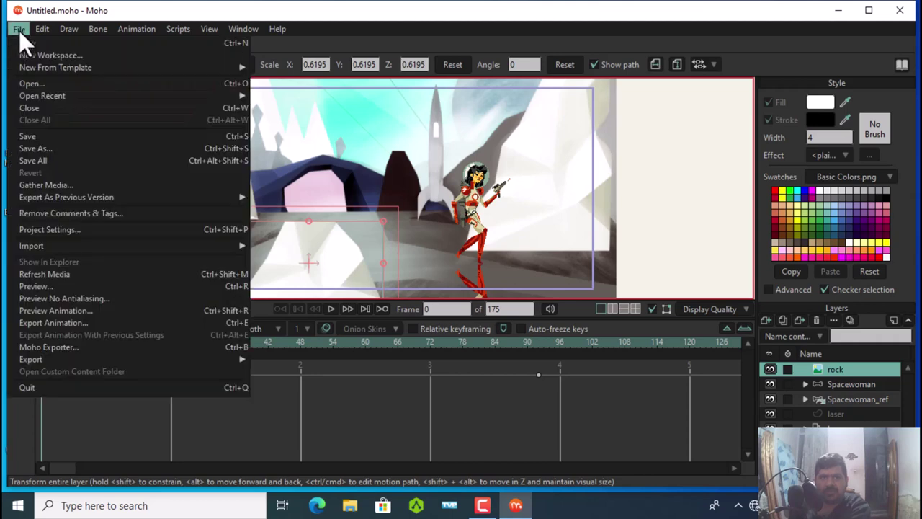
pyautogui.click(71, 324)
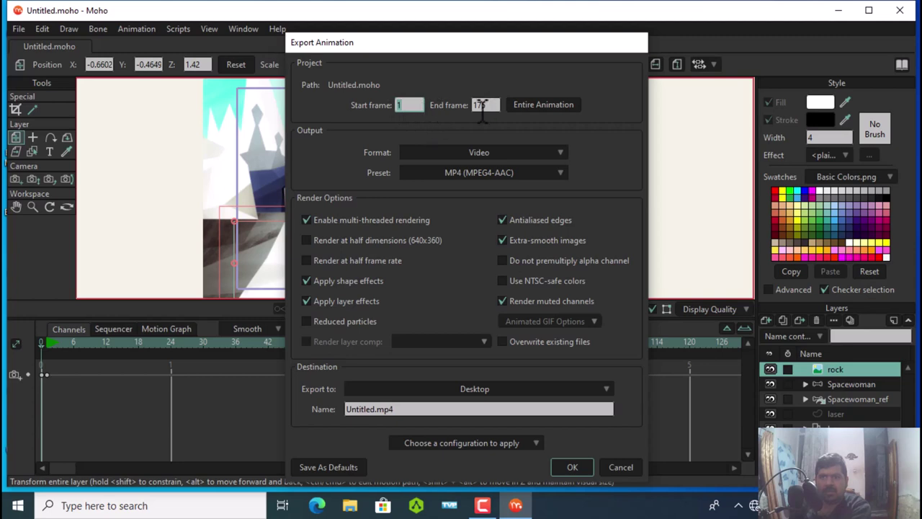
# Step: Change the export end frame from 175 to 100
pyautogui.doubleClick(487, 108)
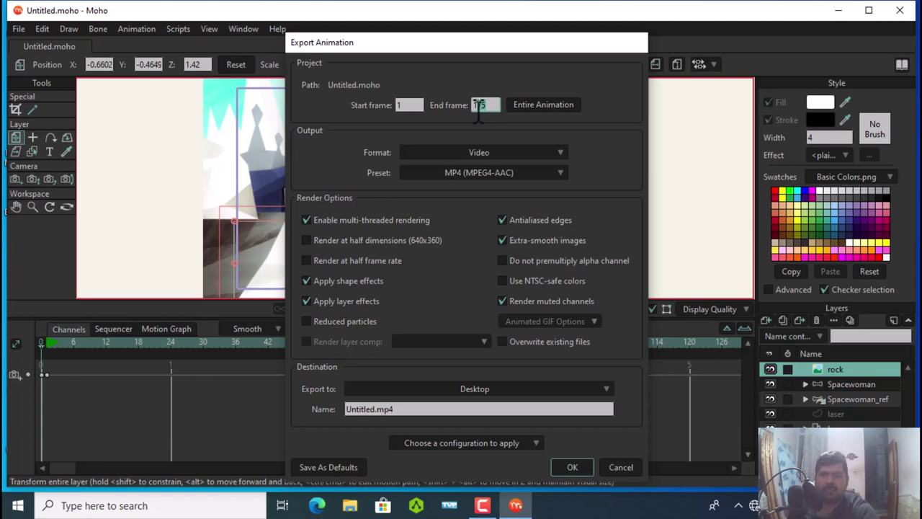
pyautogui.write('1')
pyautogui.write('00')
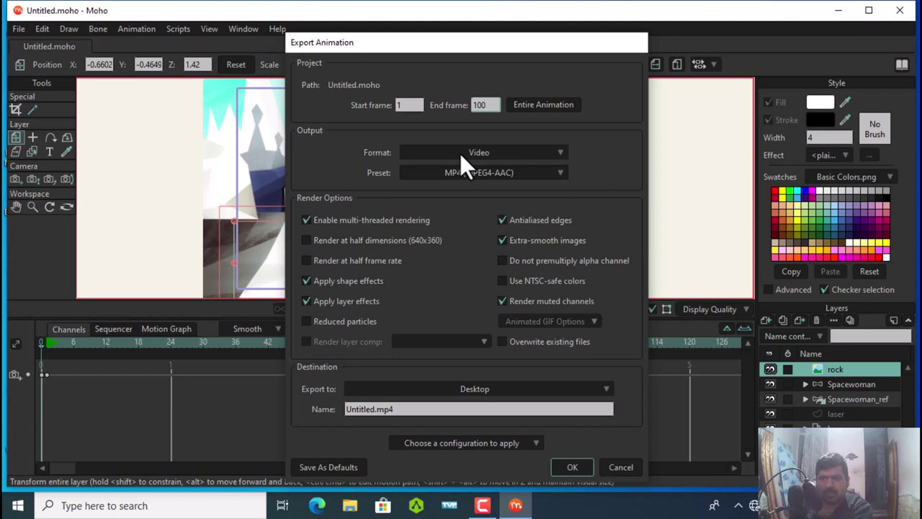
pyautogui.click(460, 153)
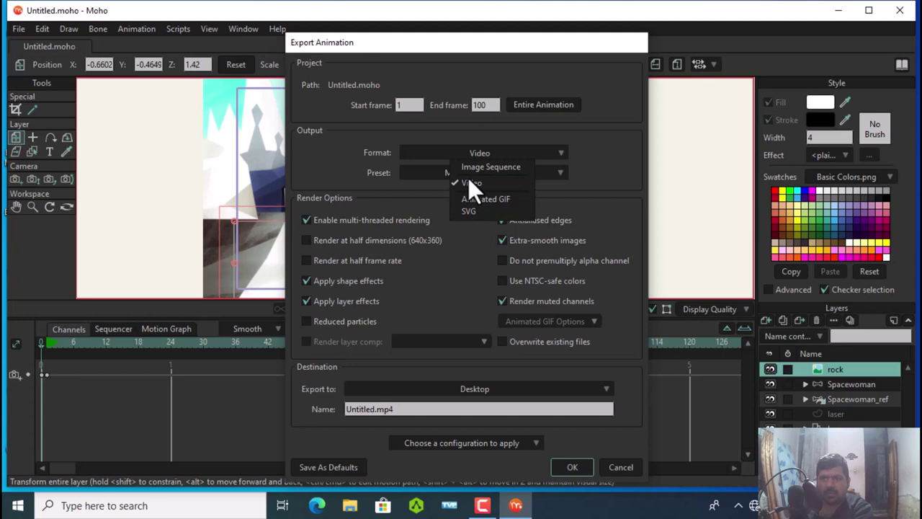
pyautogui.click(448, 136)
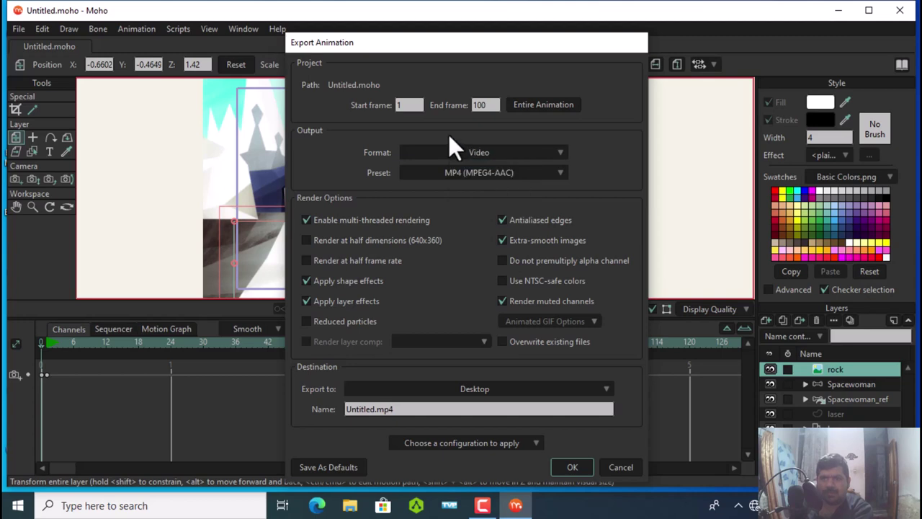
pyautogui.click(438, 172)
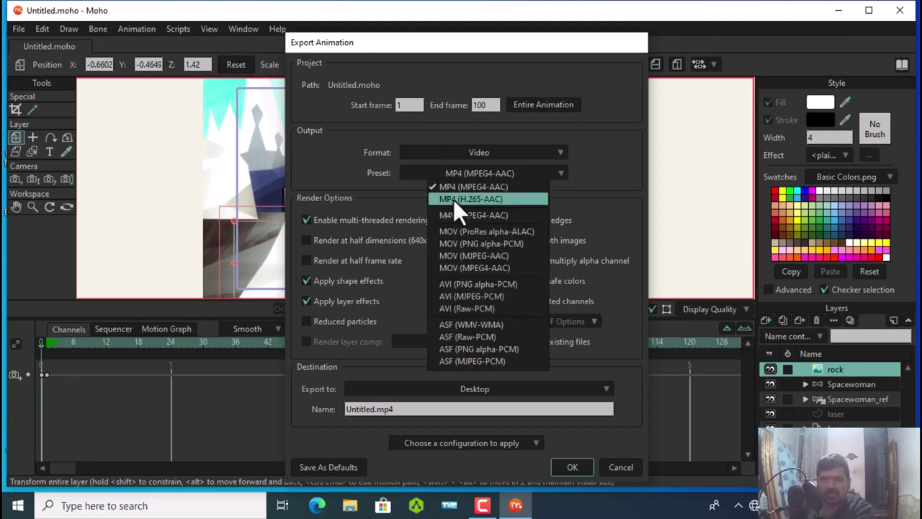
pyautogui.click(440, 136)
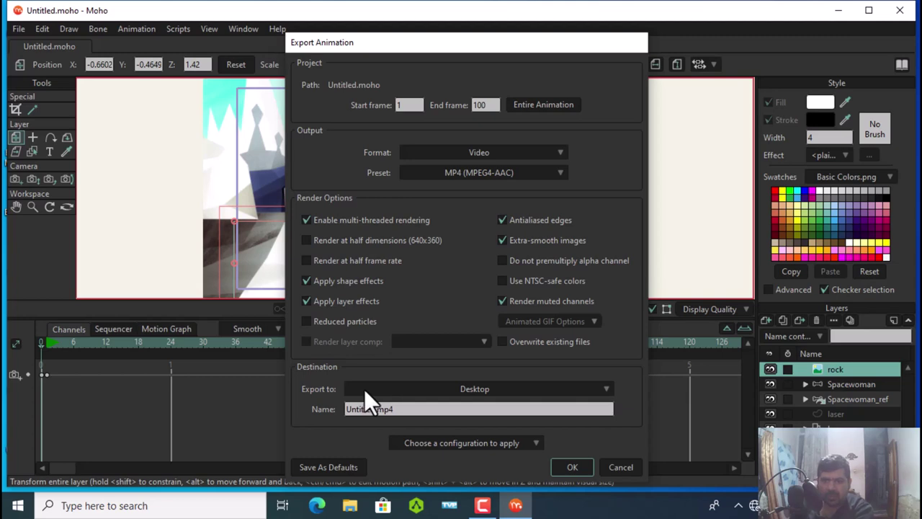
pyautogui.click(364, 388)
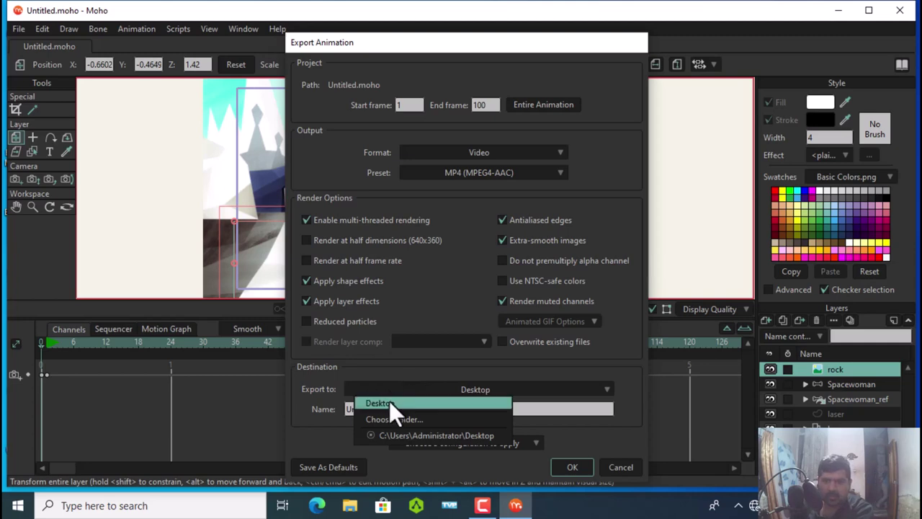
pyautogui.click(391, 403)
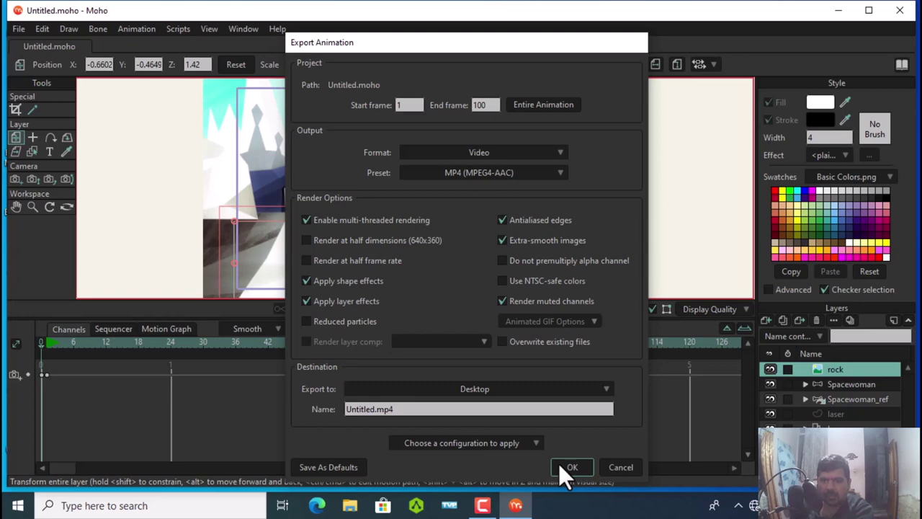
# Step: Confirm the export to render Untitled.mp4 on the Desktop
pyautogui.click(560, 463)
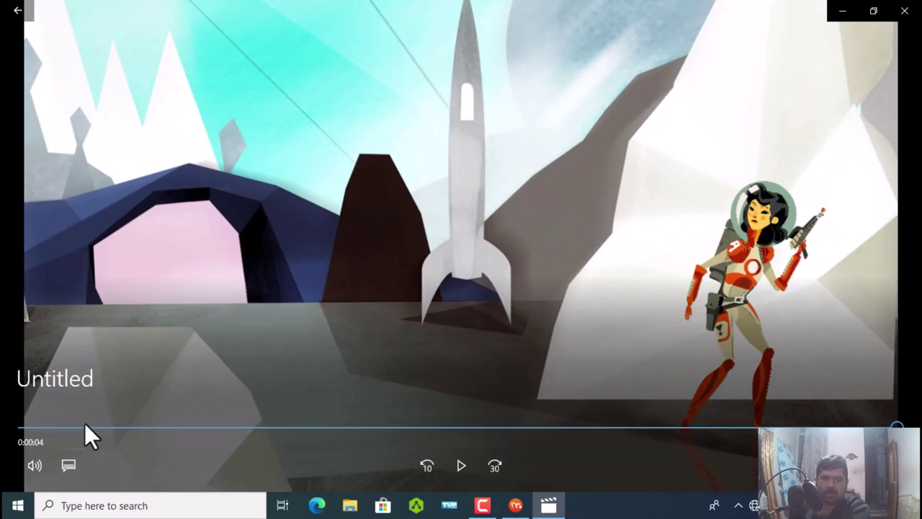
# Step: Rewind the Untitled video to its beginning and play it again in Movies & TV
pyautogui.click(50, 427)
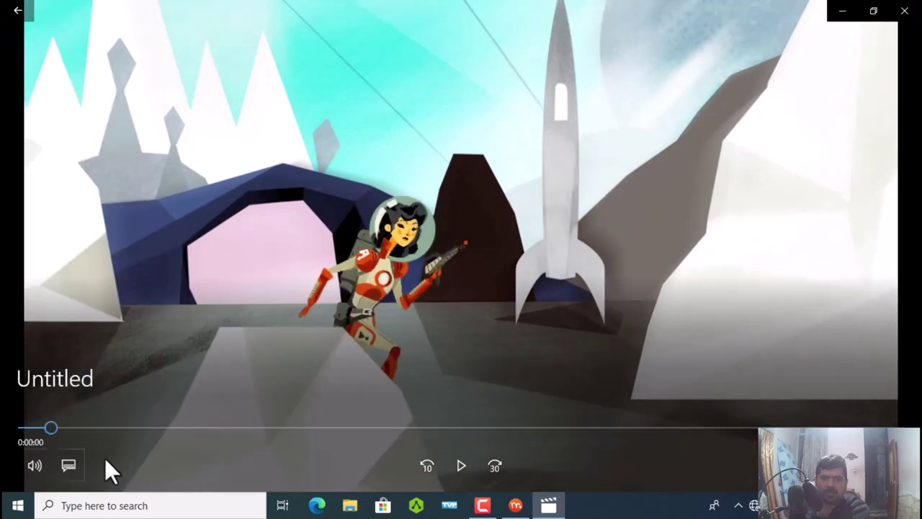
pyautogui.click(459, 472)
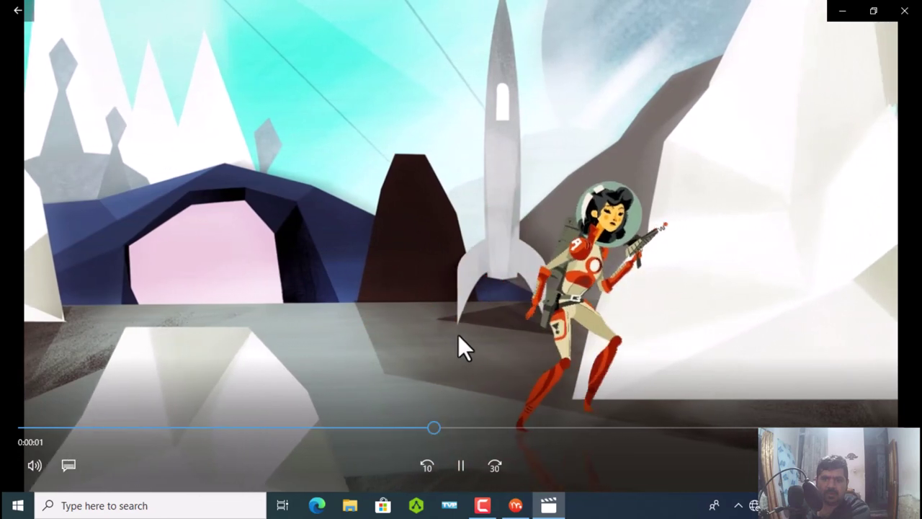